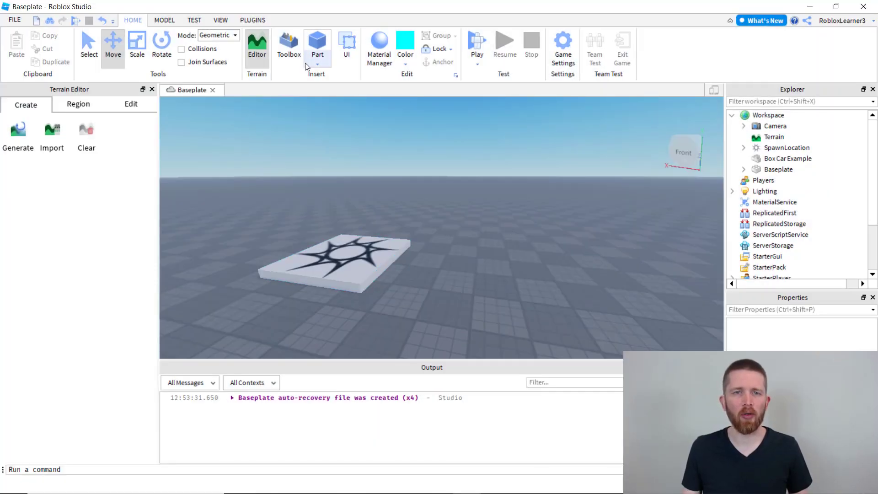
- Insert a new block part and slide it toward the camera
left_click(318, 63)
left_click(334, 78)
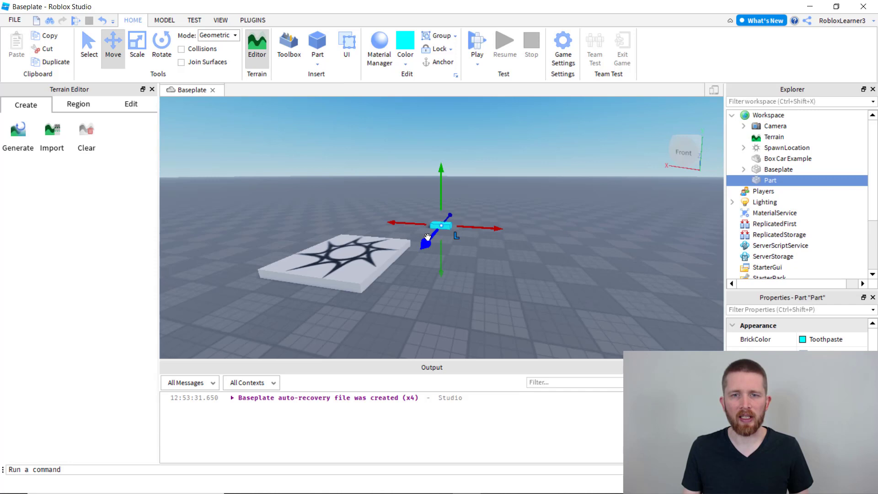
left_click_drag(428, 236, 530, 253)
- Insert a sphere, rest it on top of the block, and colour it magenta
left_click(316, 60)
left_click(316, 61)
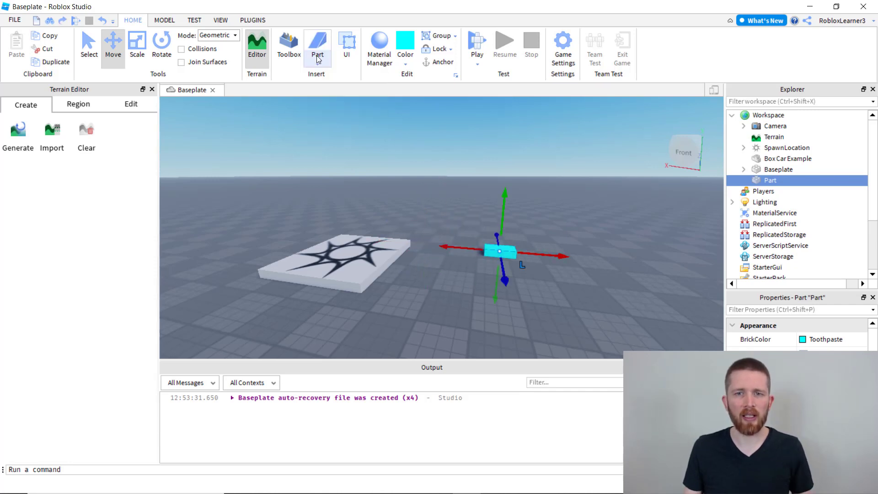
left_click(317, 62)
left_click(339, 89)
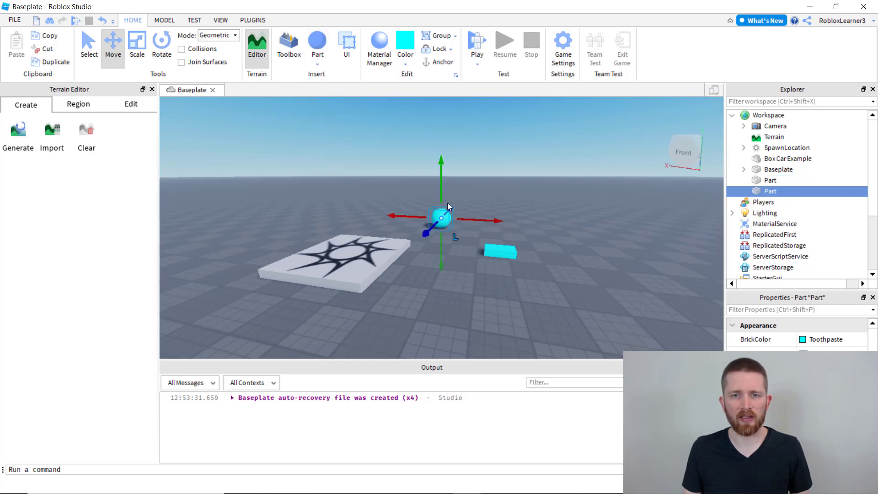
left_click_drag(447, 210, 501, 232)
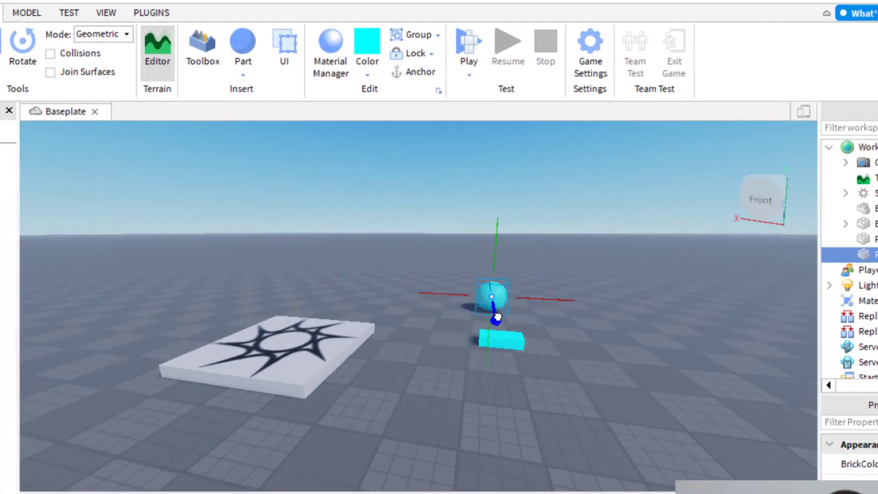
left_click_drag(502, 297, 503, 337)
left_click(366, 76)
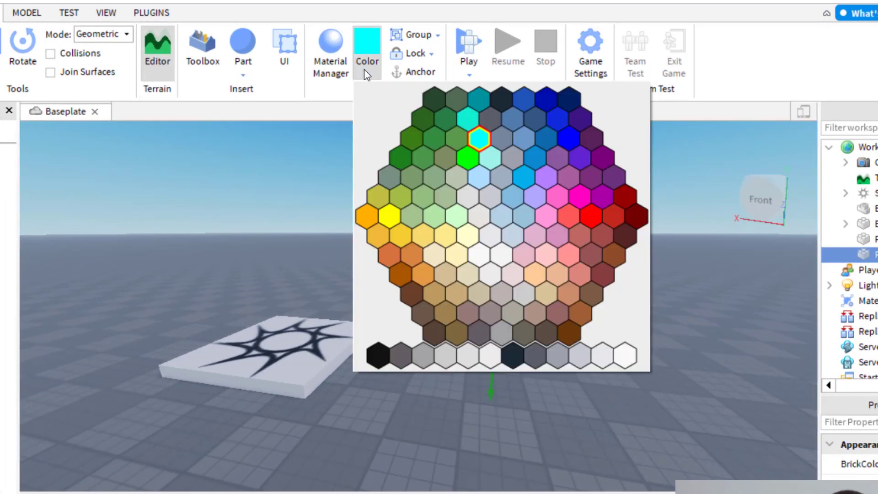
left_click(581, 200)
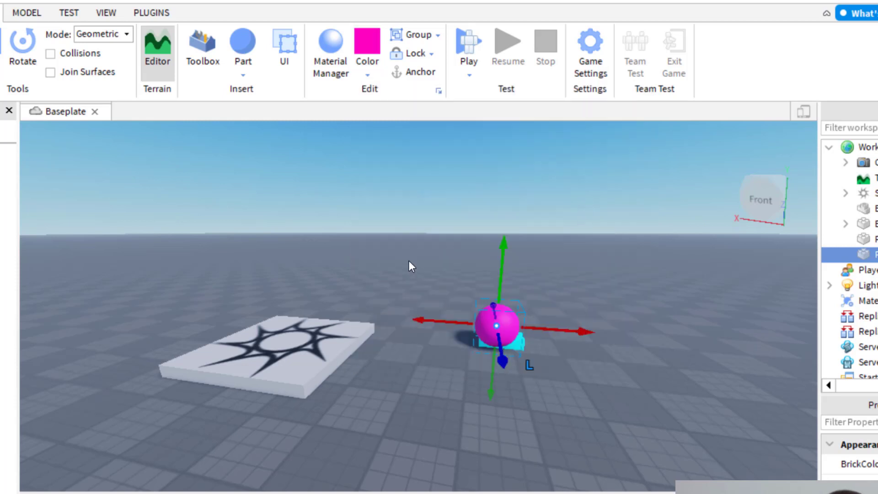
- Select the sphere and block together and merge them into one Union
left_click_drag(409, 262, 537, 382)
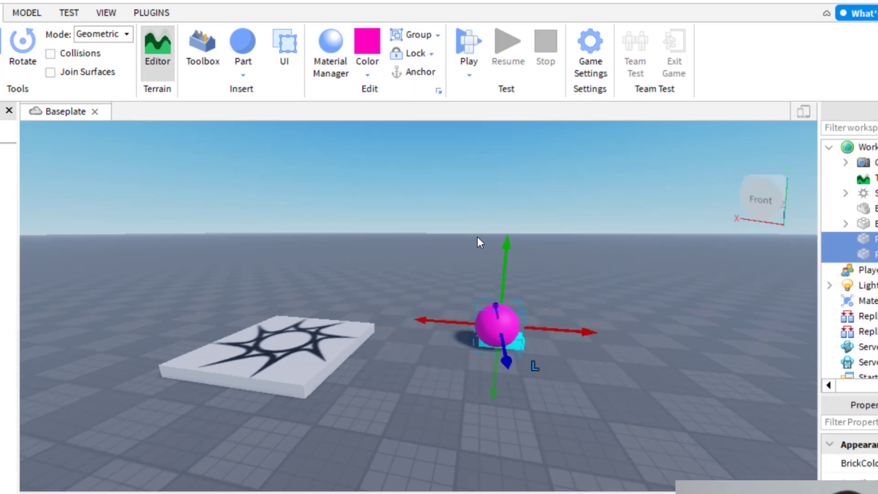
left_click(23, 12)
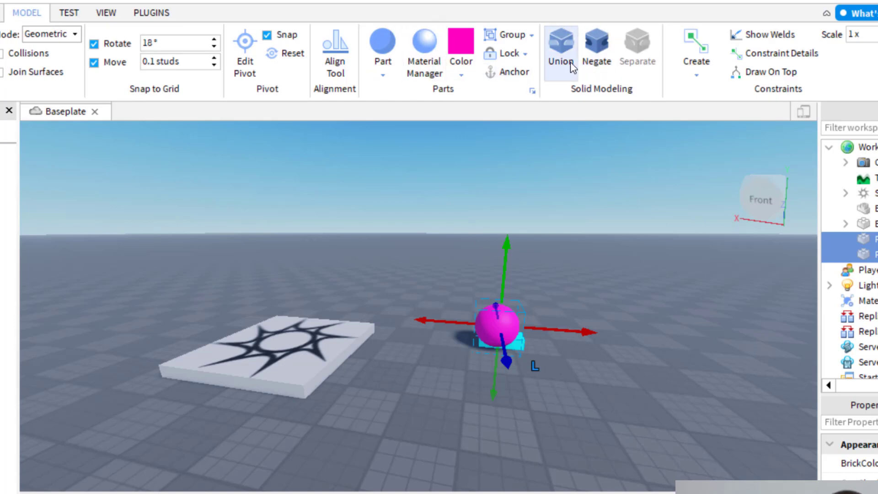
left_click(0, 12)
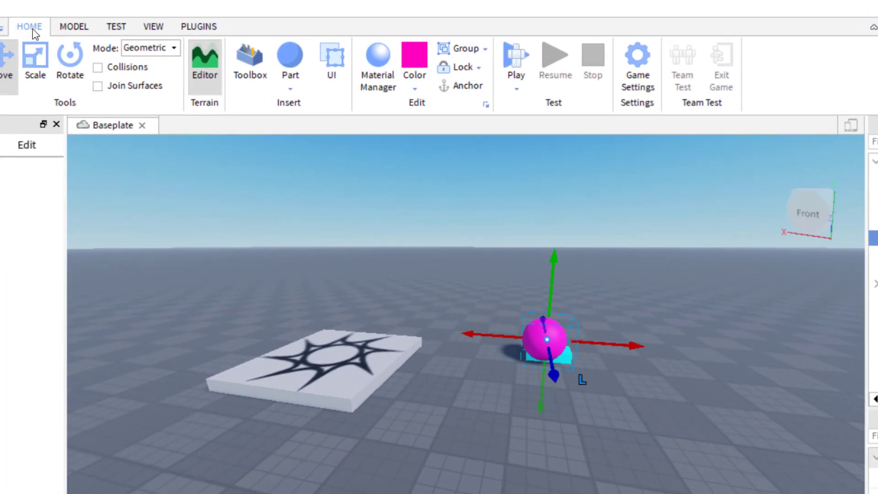
left_click(485, 49)
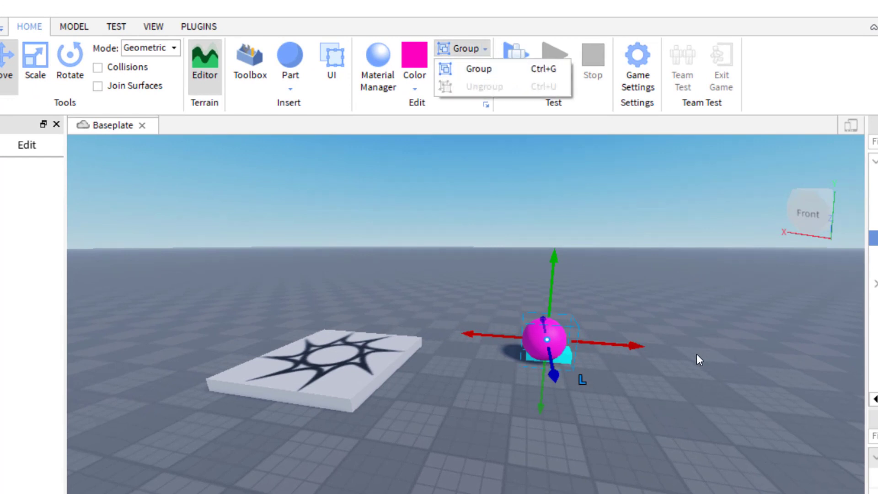
left_click(647, 315)
left_click(823, 233)
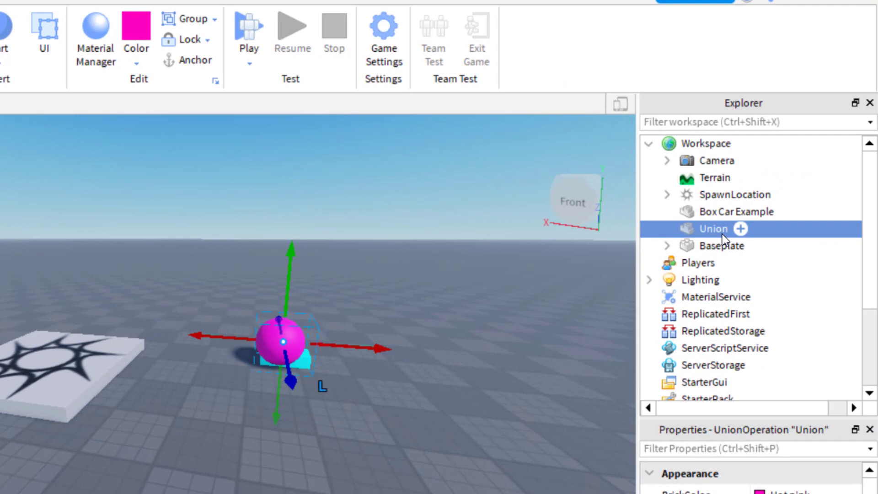
- Deselect the Union, orbit and zoom to the red Box Car Example, and select it
left_click(142, 277)
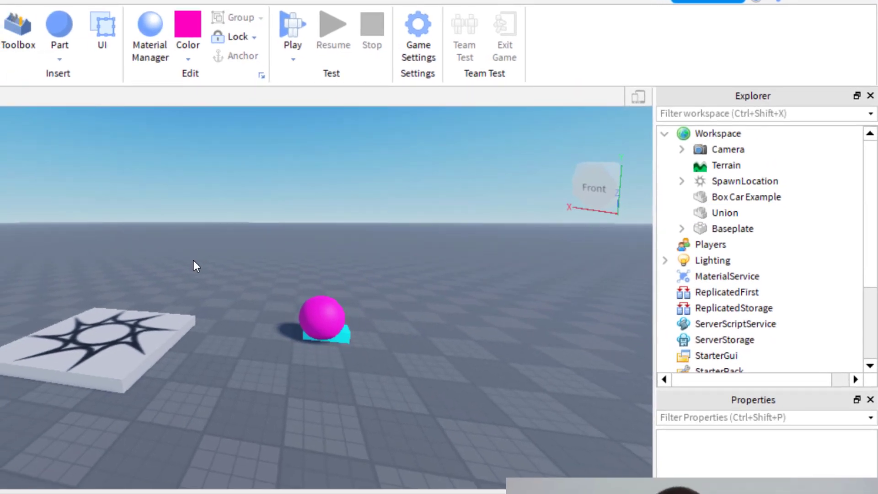
right_click_drag(95, 253, 152, 264)
scroll(153, 264, "up", 3)
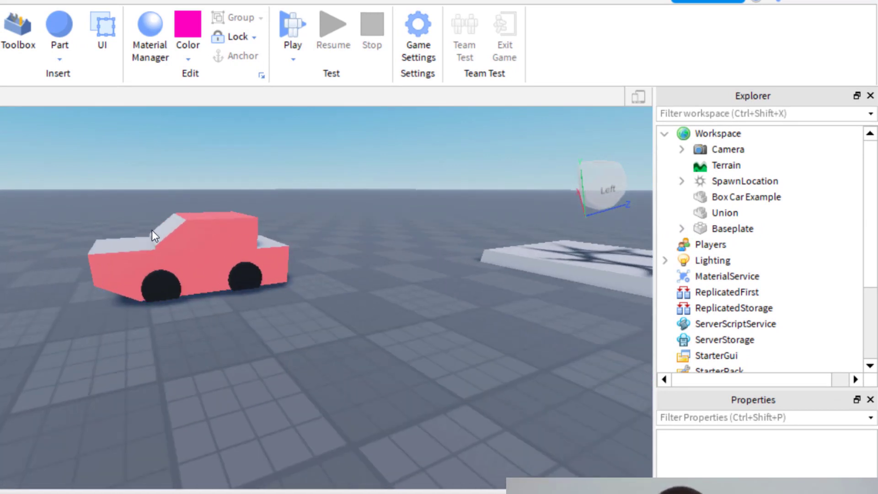
right_click_drag(259, 191, 260, 189)
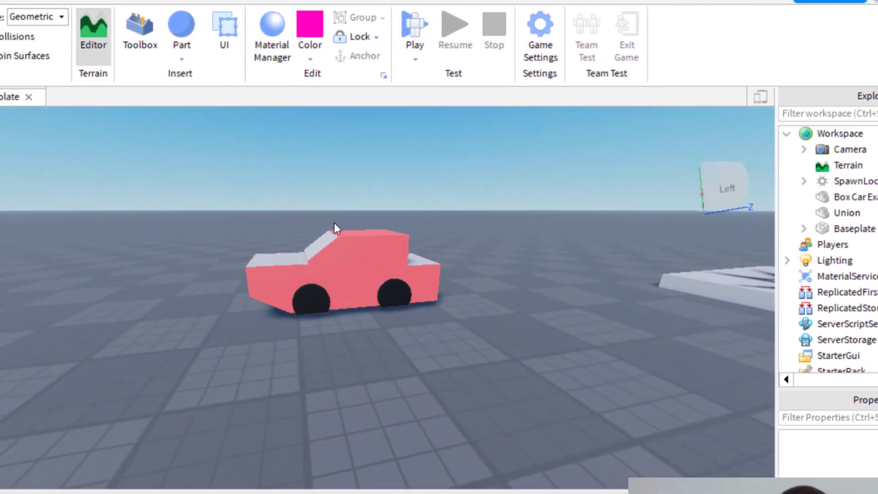
left_click(347, 256)
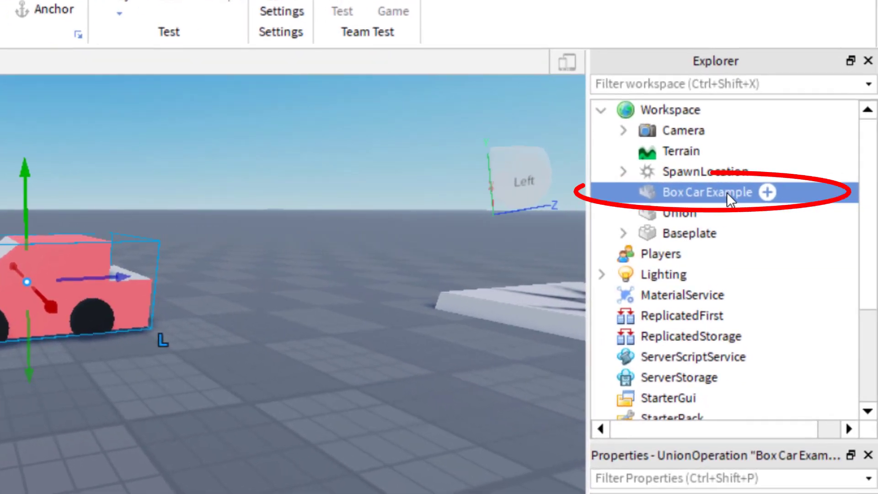
- Start saving Box Car Example to Roblox with description 'Box Car for your', creator Me
right_click(673, 192)
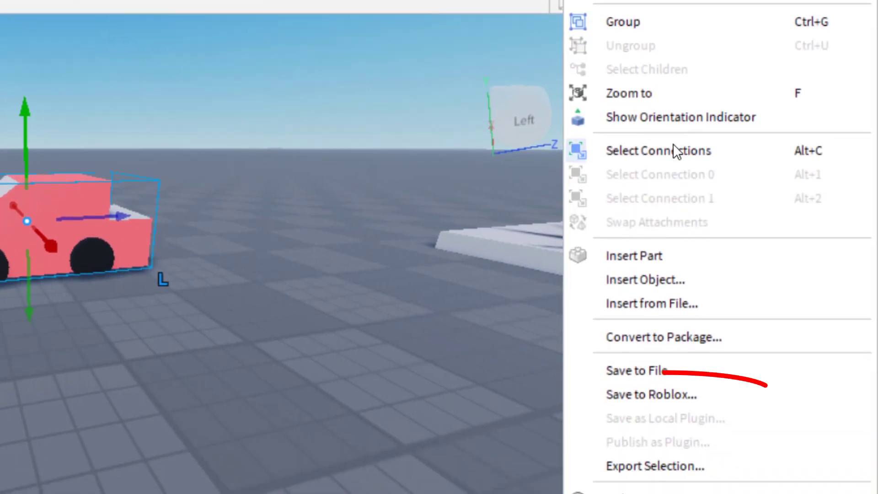
left_click(687, 396)
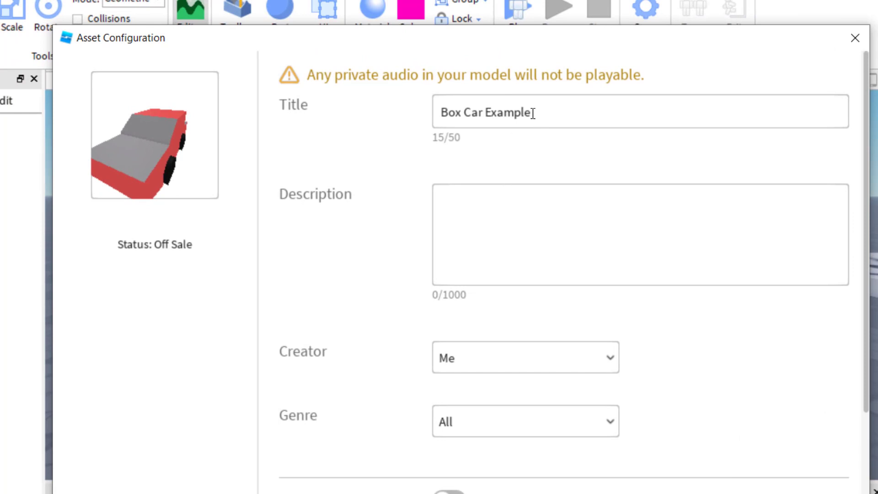
left_click(523, 227)
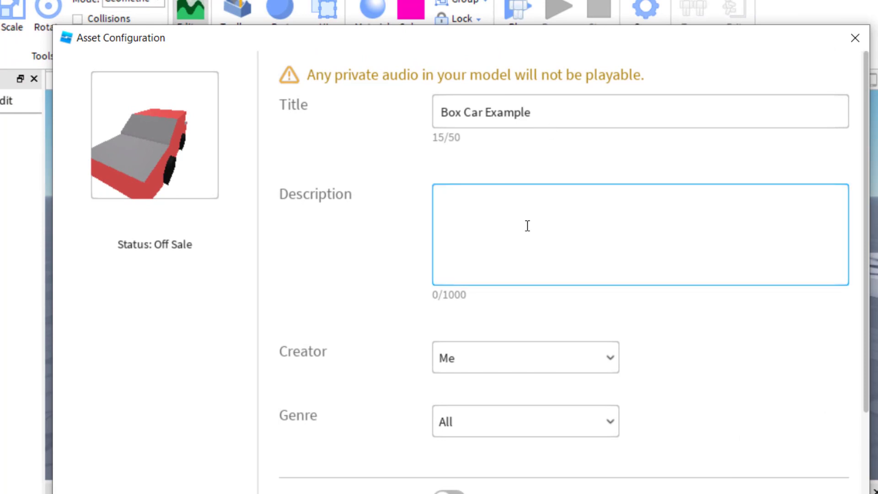
type("Box Car for your game")
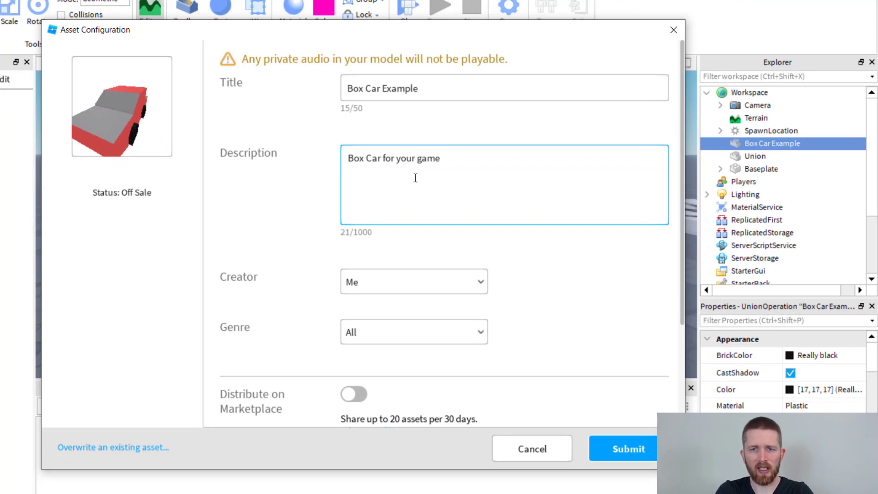
left_click(447, 279)
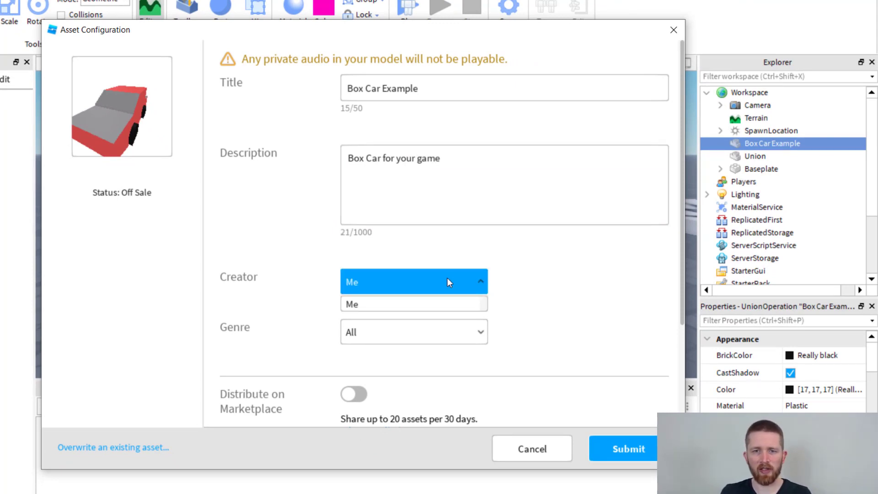
left_click(546, 263)
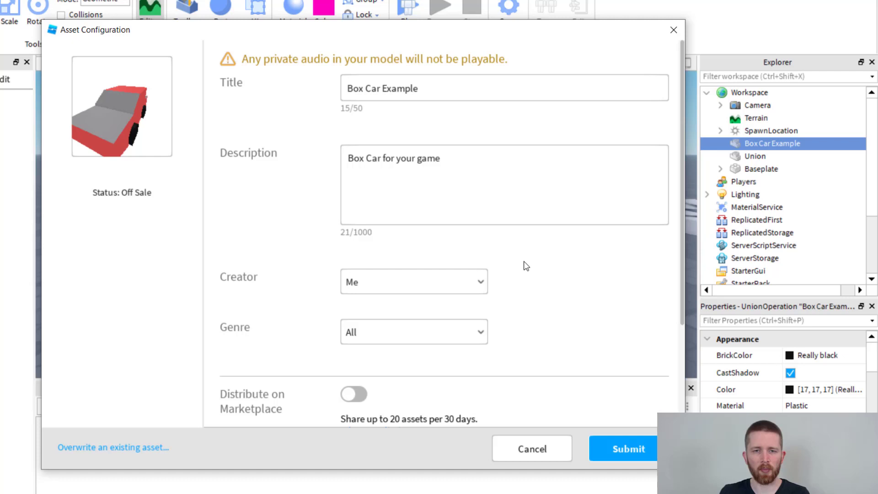
- Set the genre to Funny and turn on Allow Comments
scroll(526, 267, "down", 3)
left_click(454, 194)
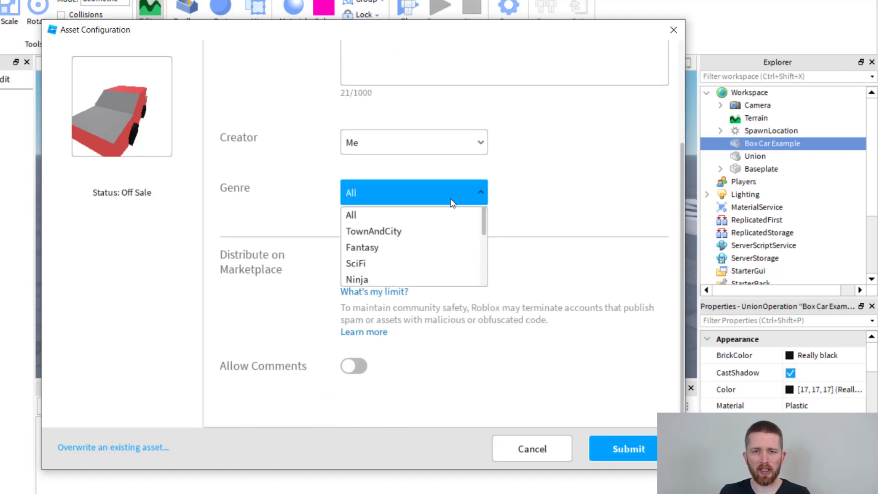
scroll(425, 237, "down", 3)
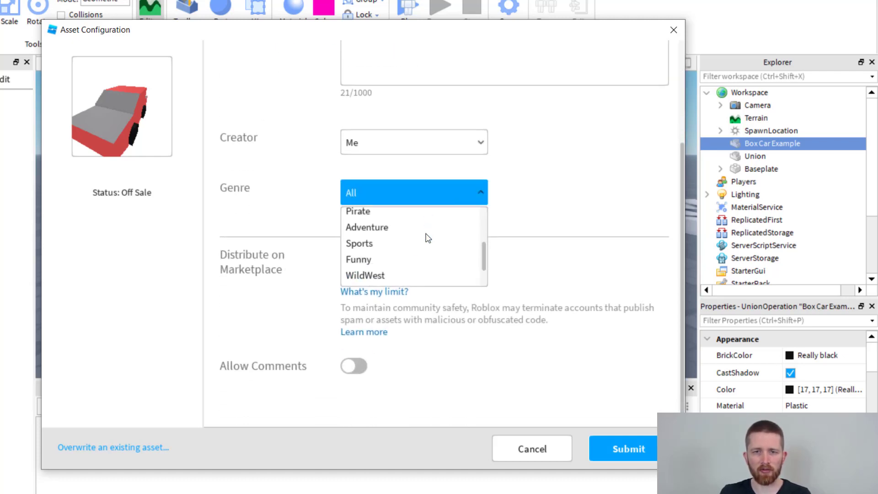
left_click(391, 259)
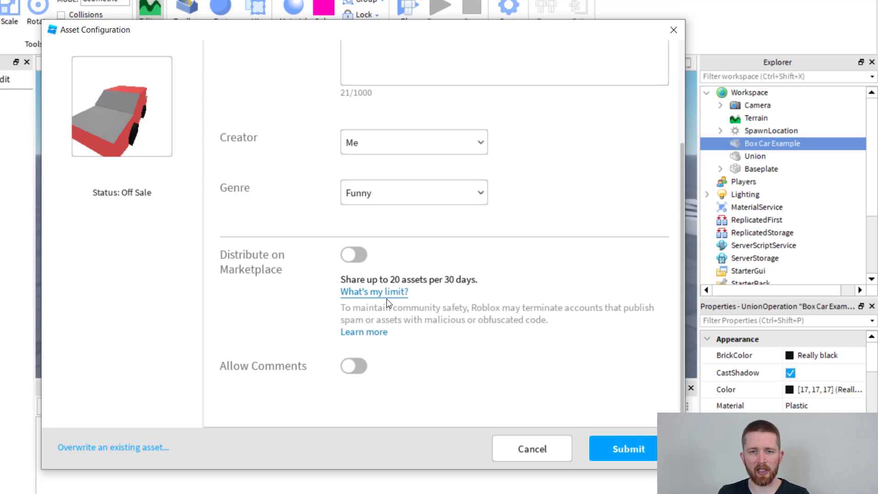
left_click(359, 367)
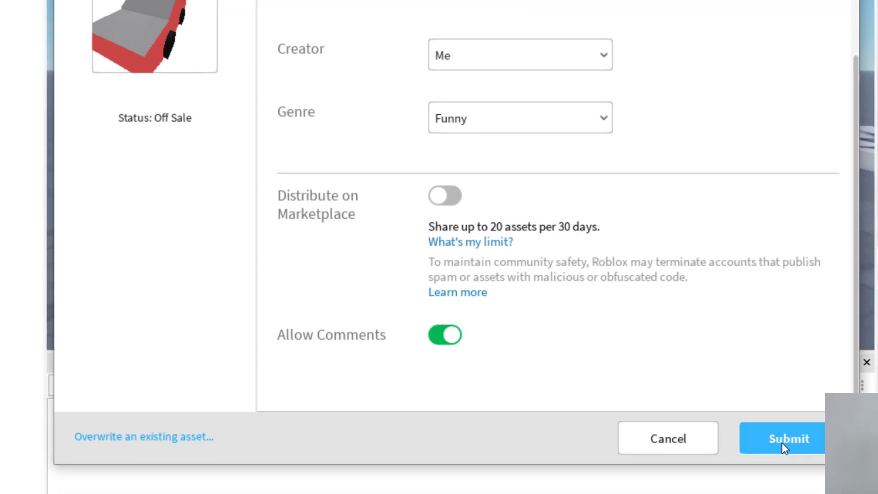
- Submit Box Car Example to Roblox and copy its new asset ID
left_click(784, 439)
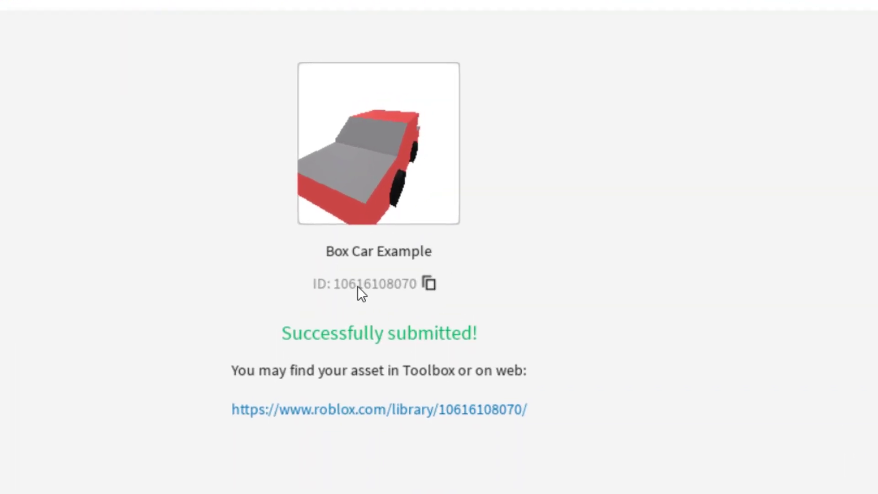
left_click(429, 285)
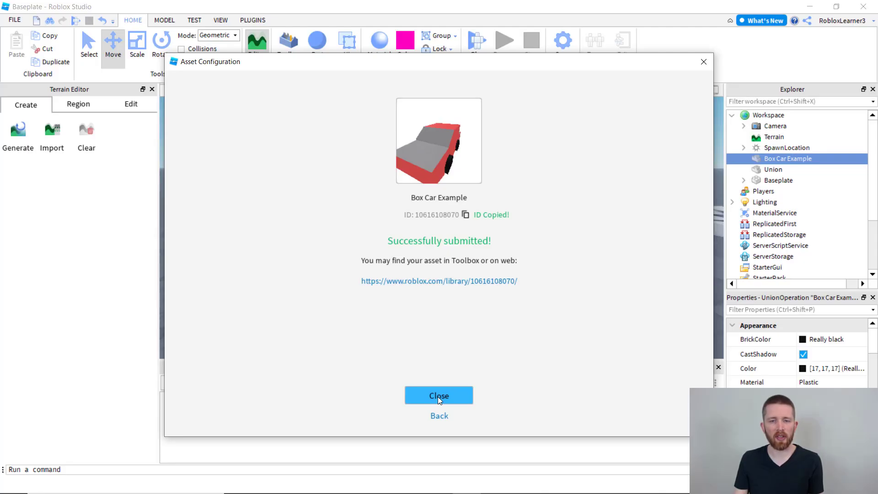
- Insert a copy of Box Car Example from the Toolbox's My Models into the scene
left_click(437, 397)
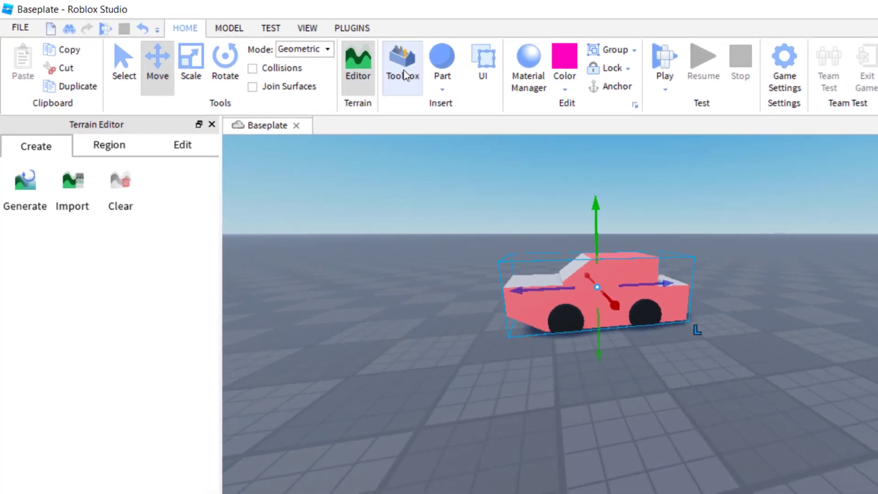
left_click(403, 73)
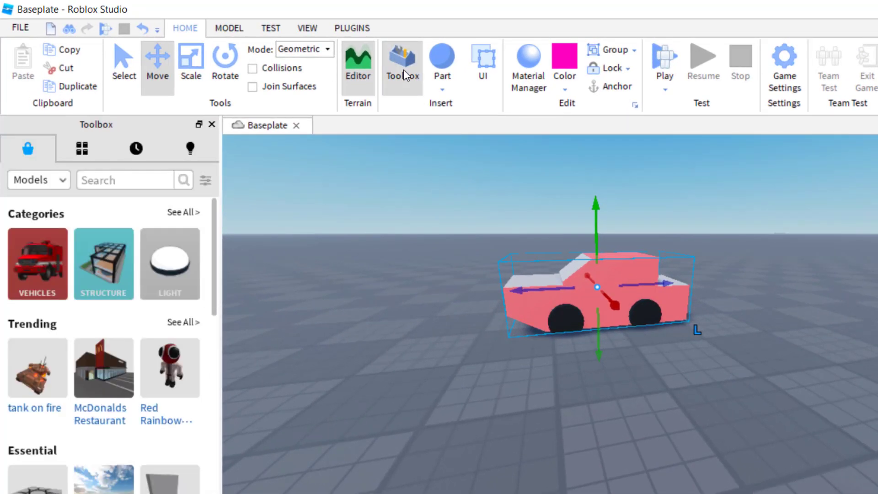
left_click(83, 149)
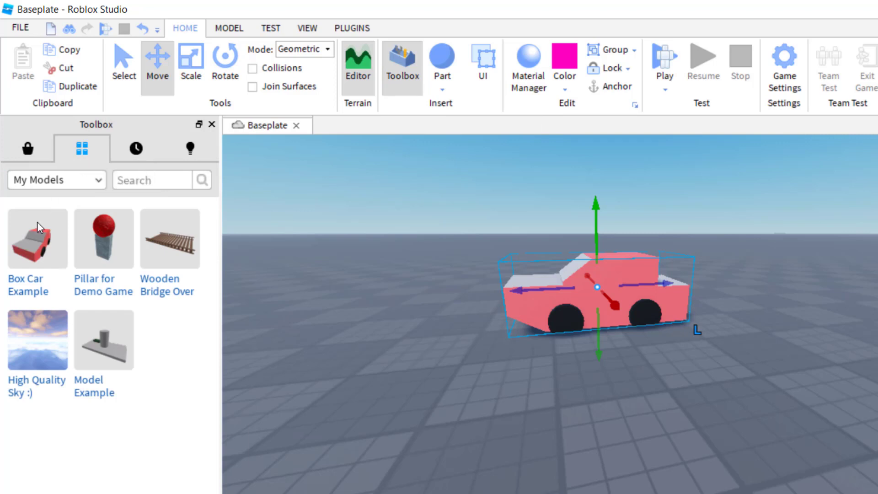
mouse_move(31, 266)
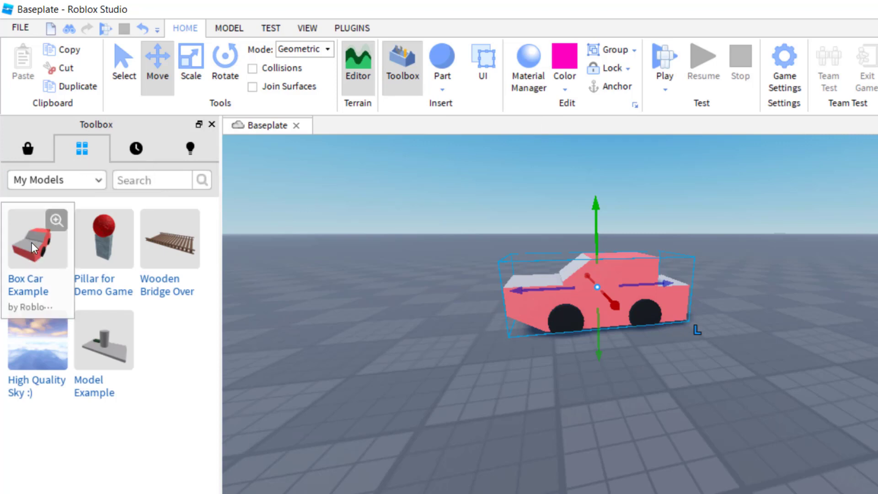
scroll(608, 441, "up", 5)
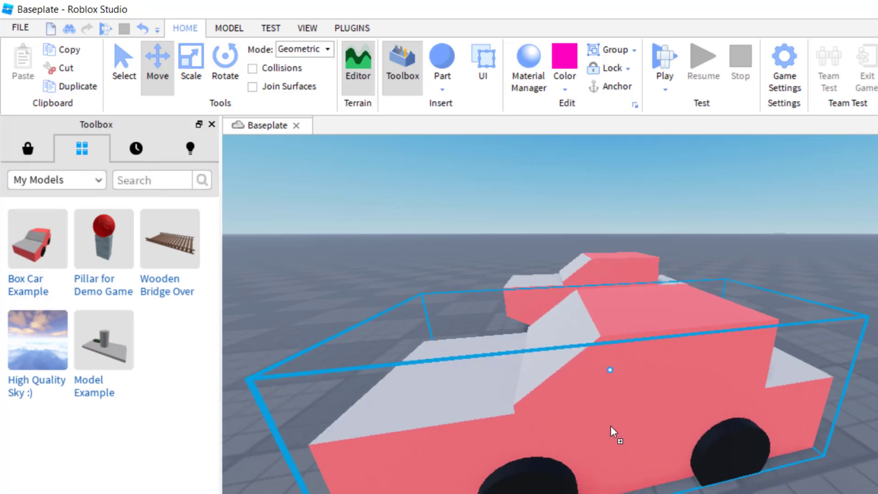
scroll(633, 356, "down", 5)
left_click(633, 356)
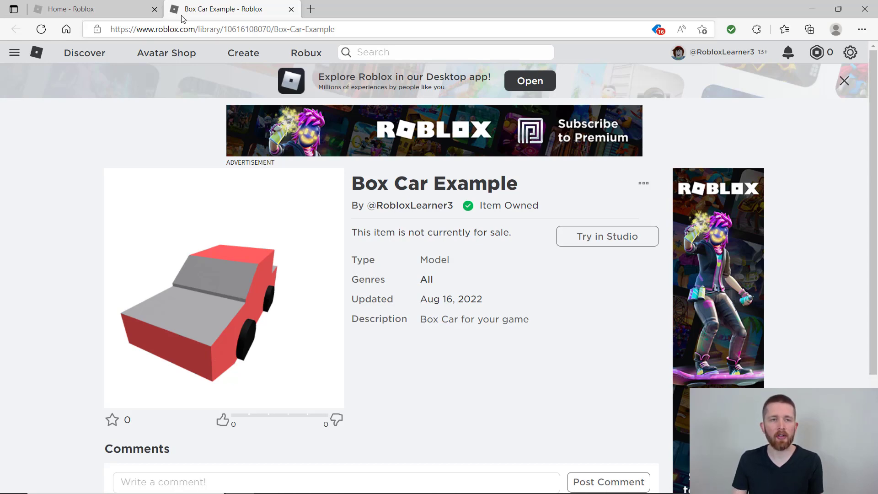
- Open Box Car Example from the Create page's Models list on the Roblox website
key("ctrl+shift+Tab")
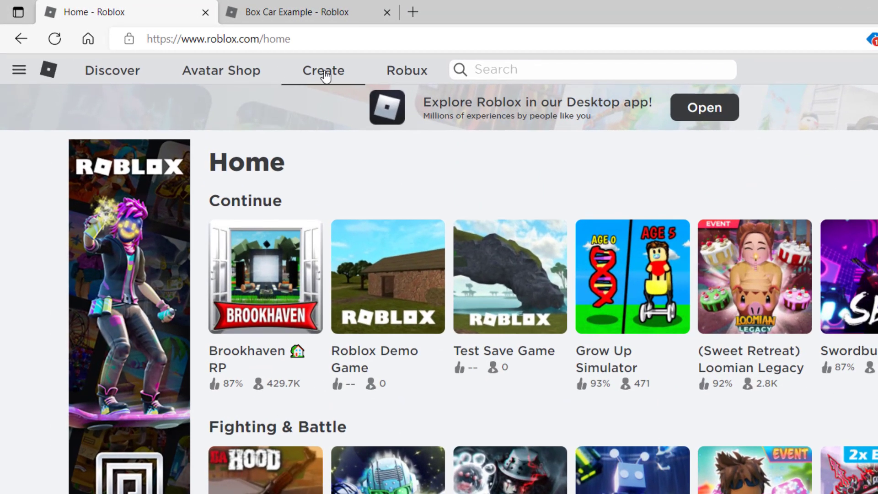
left_click(325, 76)
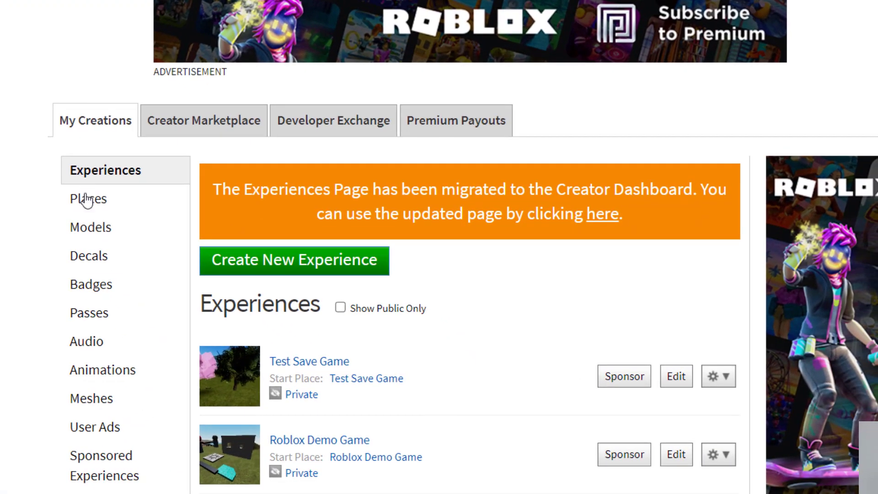
left_click(103, 233)
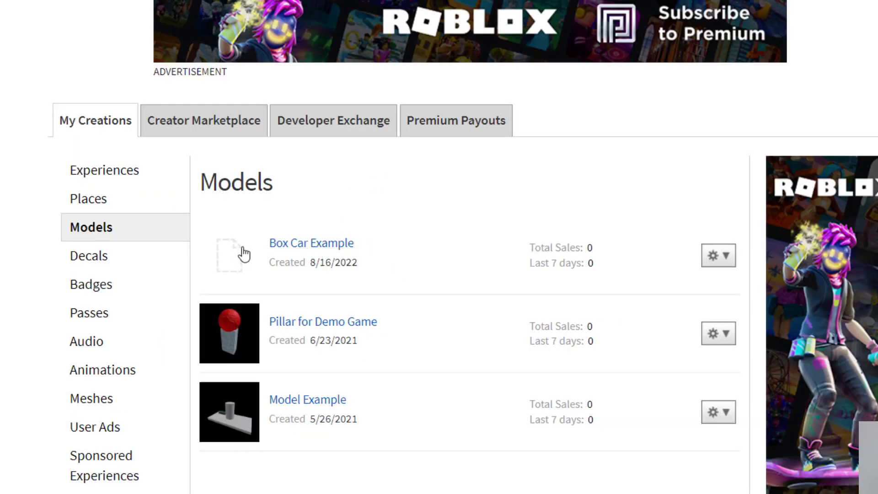
left_click(337, 248)
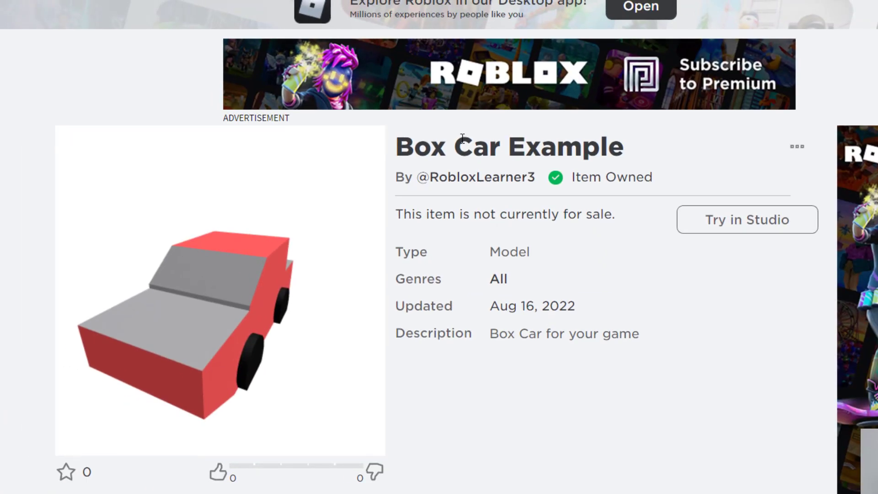
- Open Box Car Example's Configure page, leave genre unchanged, and save the configuration
left_click(797, 148)
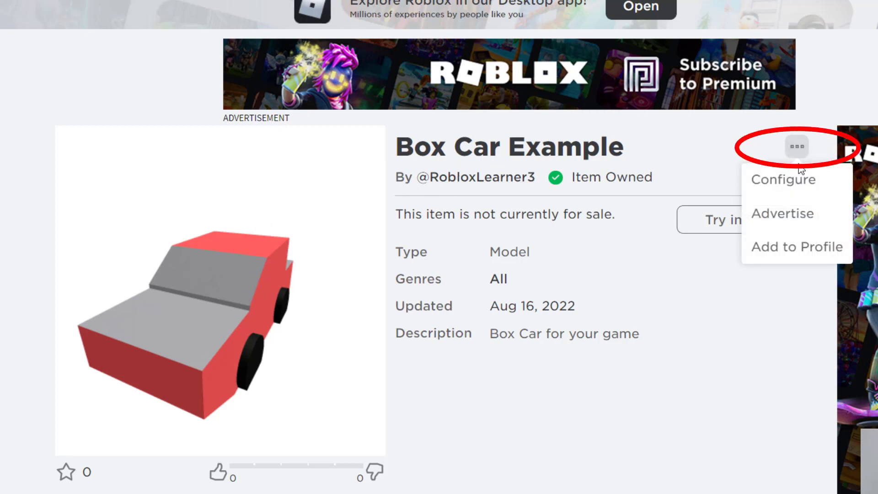
left_click(799, 184)
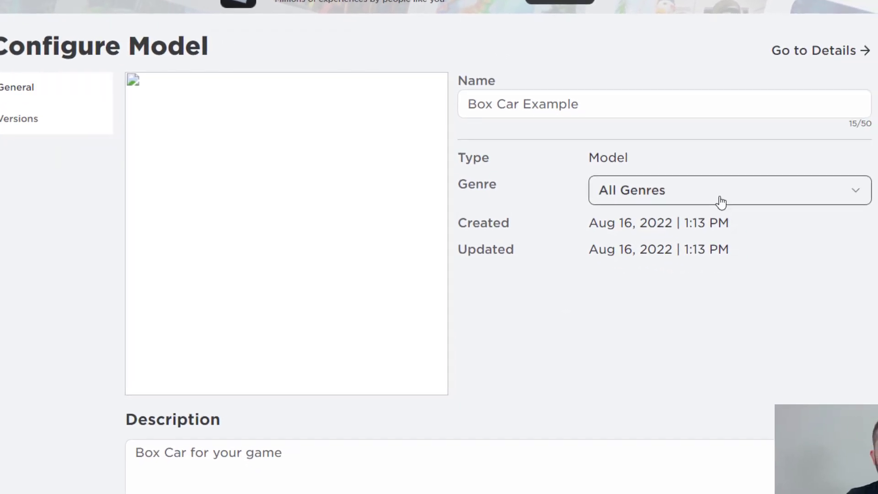
left_click(698, 202)
left_click(699, 158)
scroll(180, 6, "down", 6)
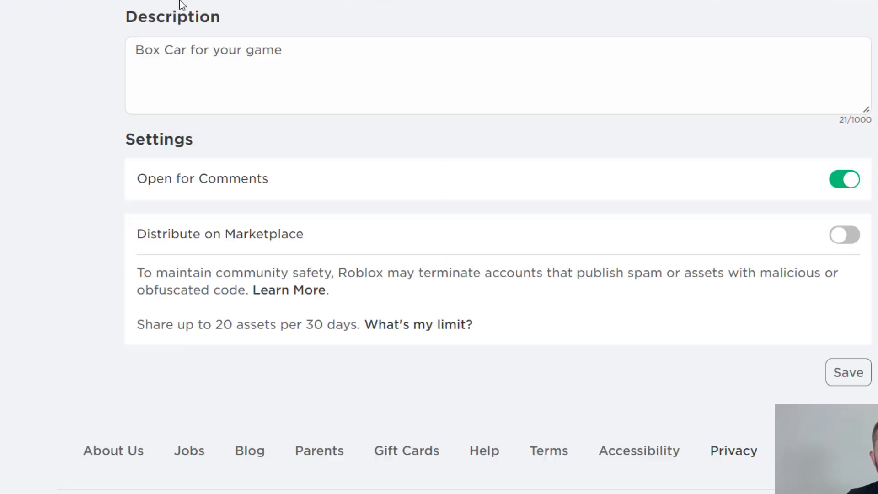
left_click(847, 373)
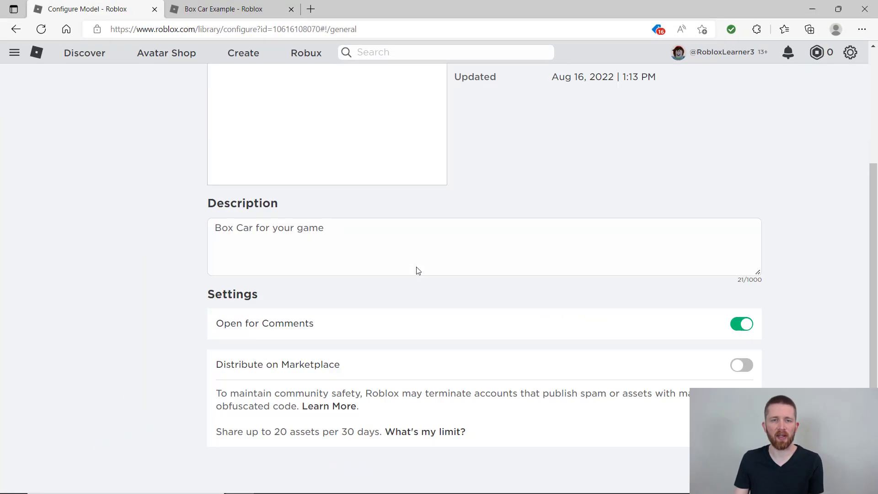